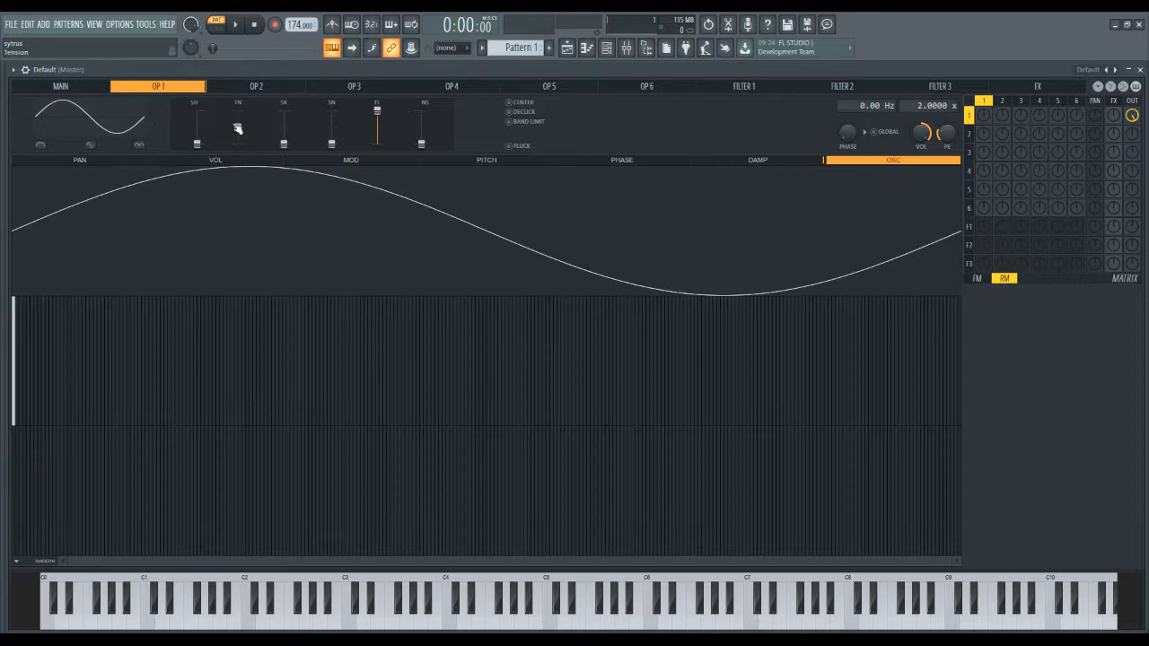
# Try frequency modulation from operator 4 to 3 and operator 6 to 5 in the matrix, and clear the amounts.
pyautogui.click(997, 280)
pyautogui.click(996, 279)
pyautogui.moveTo(1021, 170); pyautogui.dragTo(1079, 179)
pyautogui.click(977, 280)
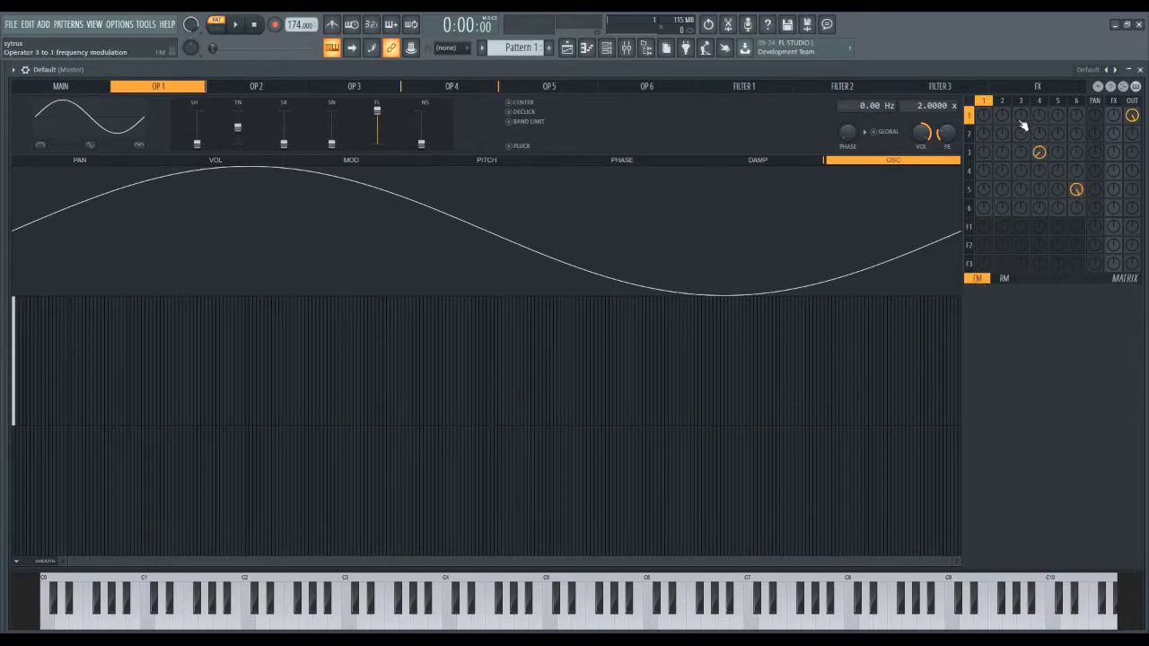
pyautogui.moveTo(1001, 135); pyautogui.dragTo(1000, 277)
pyautogui.moveTo(1002, 135); pyautogui.dragTo(1084, 207)
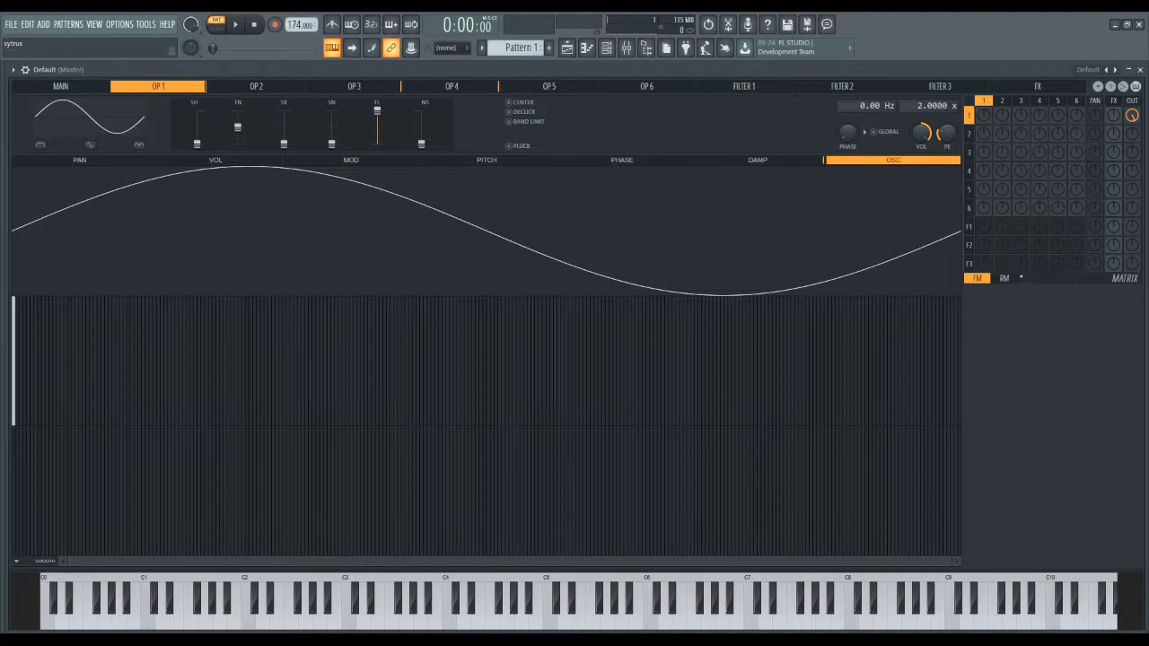
# Try ring modulation from operator 4 to 1 and operator 3 to 4 during playback, and clear both amounts.
pyautogui.click(1005, 279)
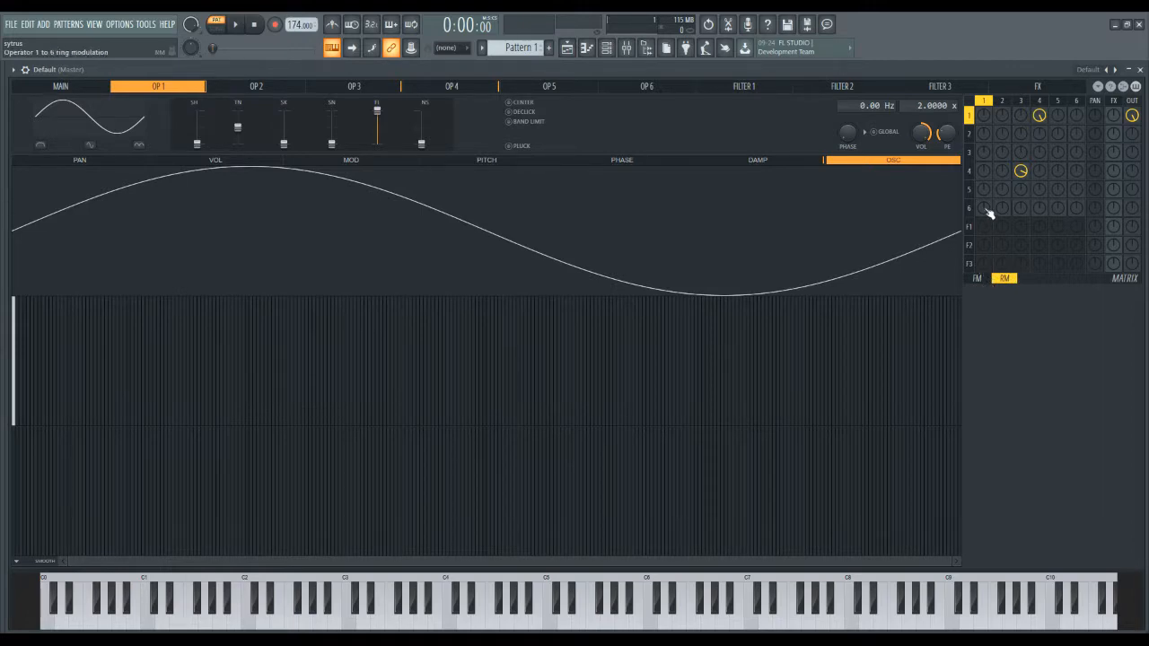
pyautogui.press('space')
pyautogui.moveTo(1023, 172); pyautogui.dragTo(1029, 180)
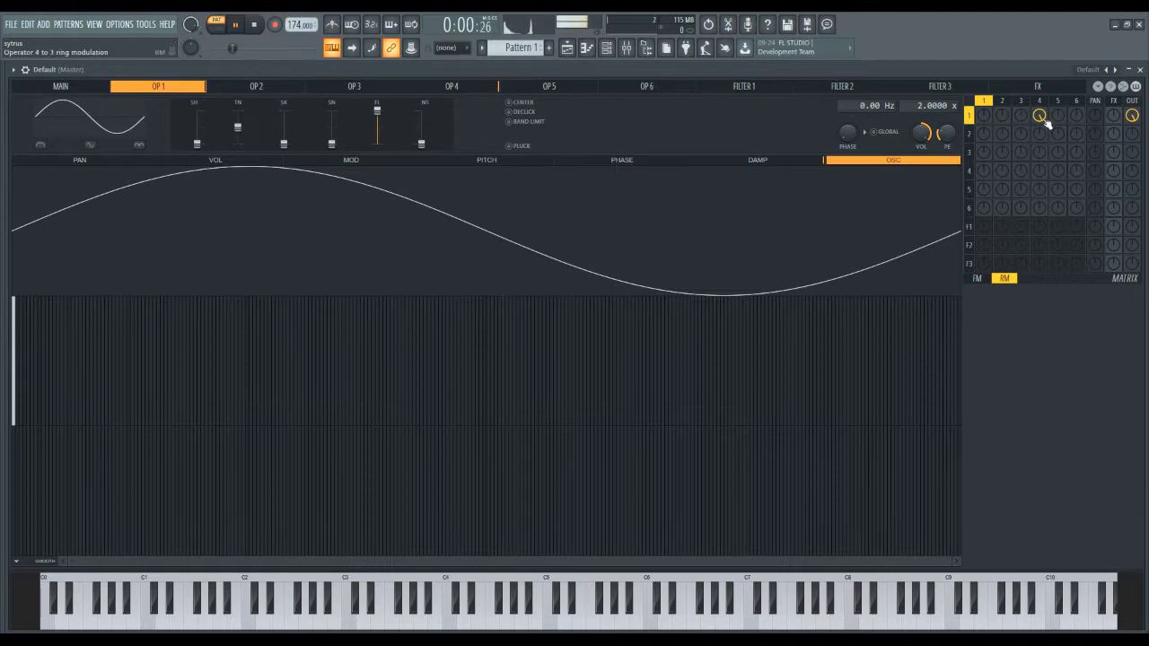
pyautogui.press('space')
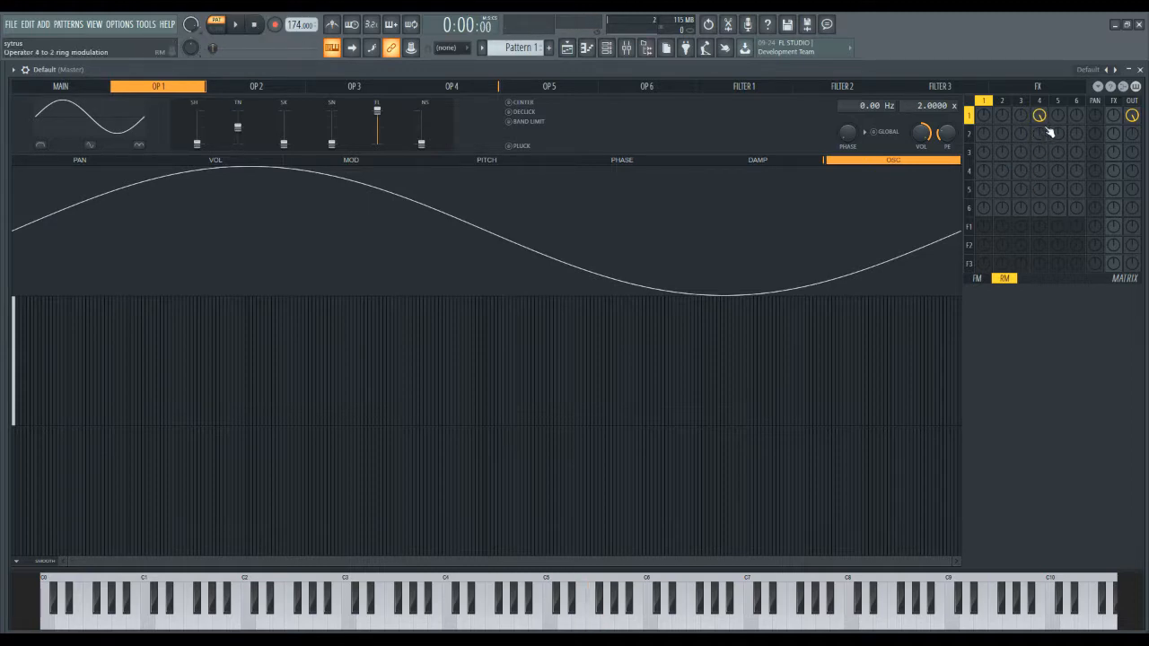
pyautogui.moveTo(1039, 115); pyautogui.dragTo(991, 97)
# Enable Pluck on operator 1, try modulating it from operator 2 with ring modulation, and audition notes.
pyautogui.click(976, 279)
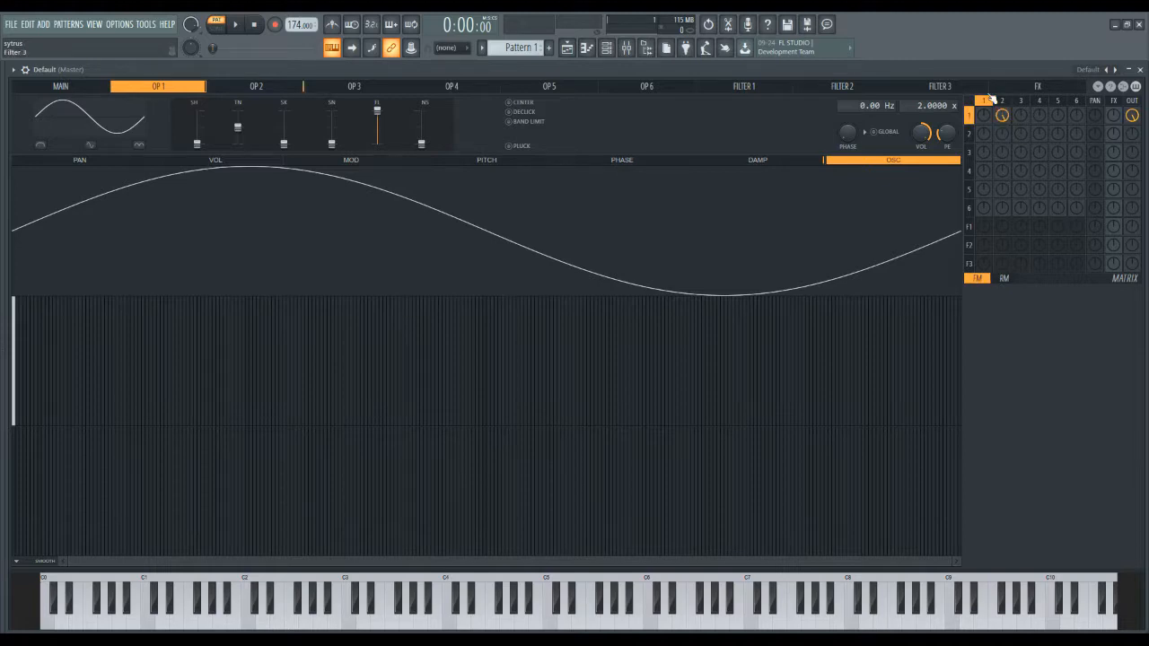
pyautogui.click(524, 149)
pyautogui.click(1004, 278)
pyautogui.moveTo(1001, 115); pyautogui.dragTo(1002, 99)
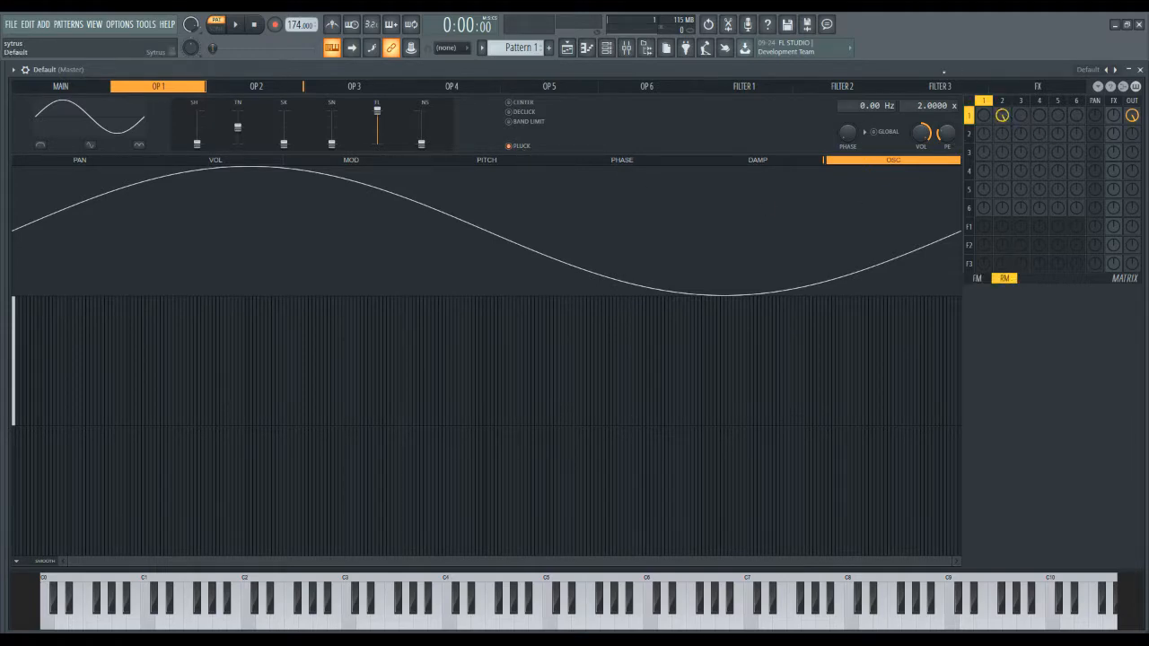
pyautogui.press('v')
pyautogui.press('v')
pyautogui.press('w')
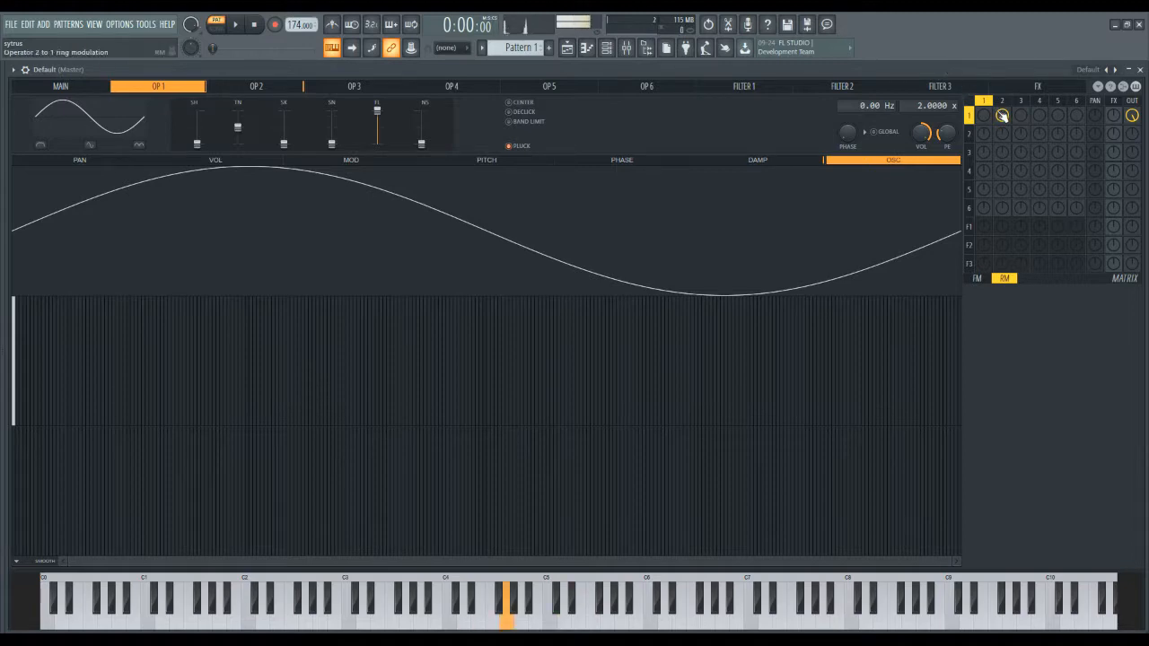
pyautogui.press('b')
pyautogui.press('n')
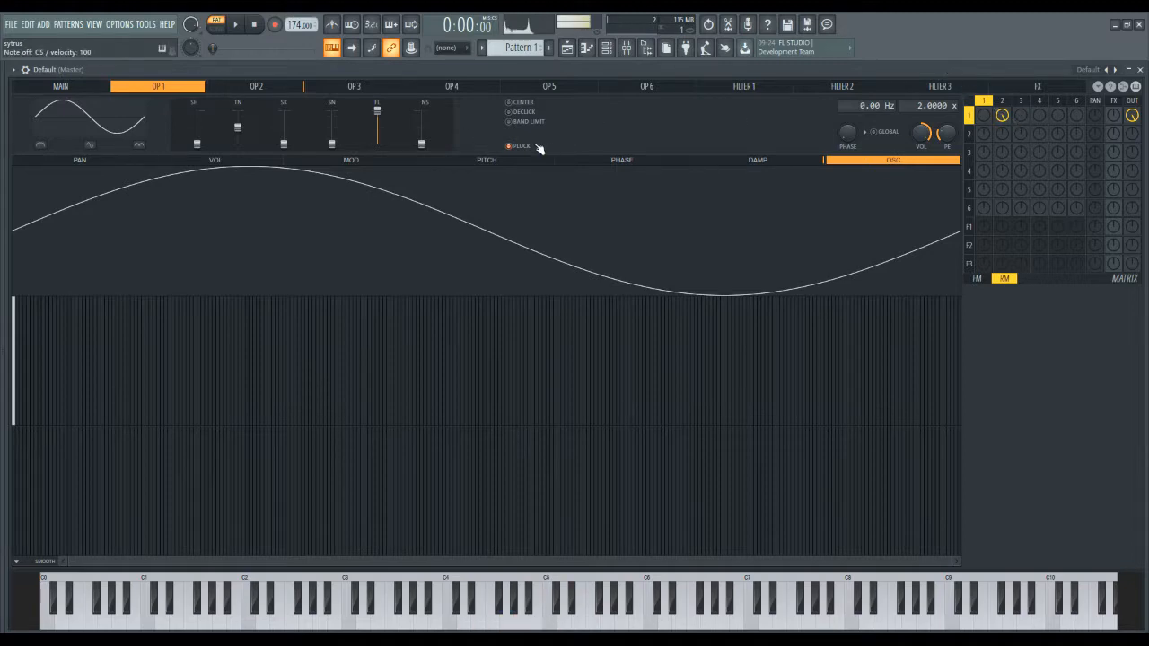
# Try a sawtooth waveform on operator 1 with ring modulation from operator 5, and audition notes.
pyautogui.click(138, 141)
pyautogui.press('q')
pyautogui.press('v')
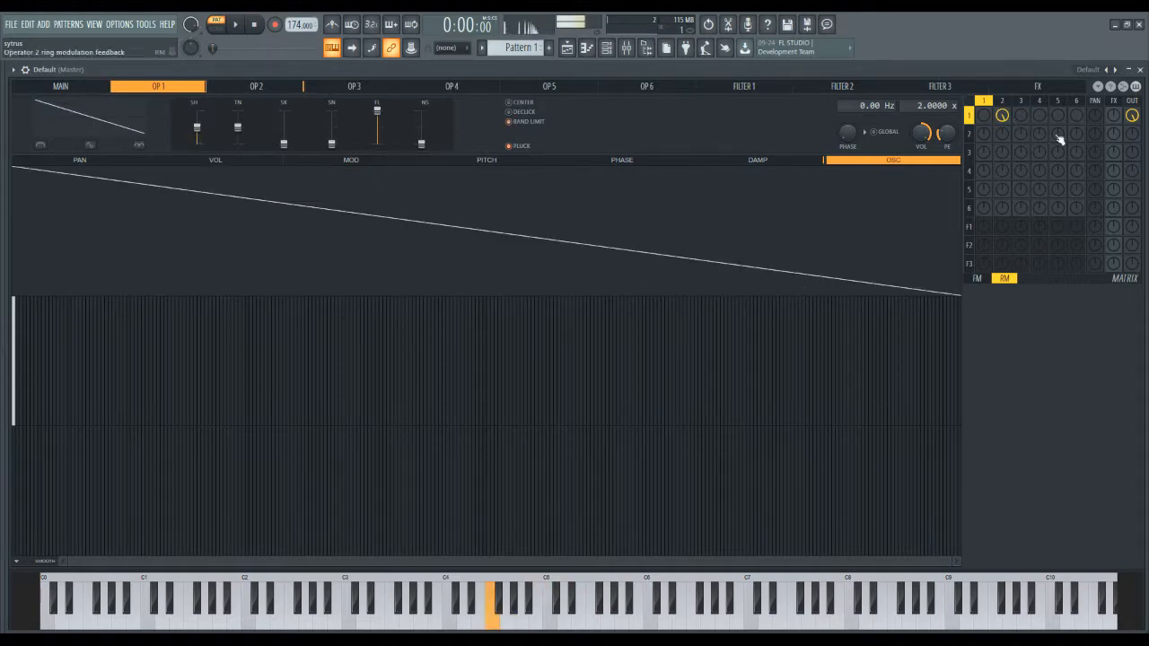
pyautogui.moveTo(1058, 117); pyautogui.dragTo(1058, 108)
pyautogui.press('q')
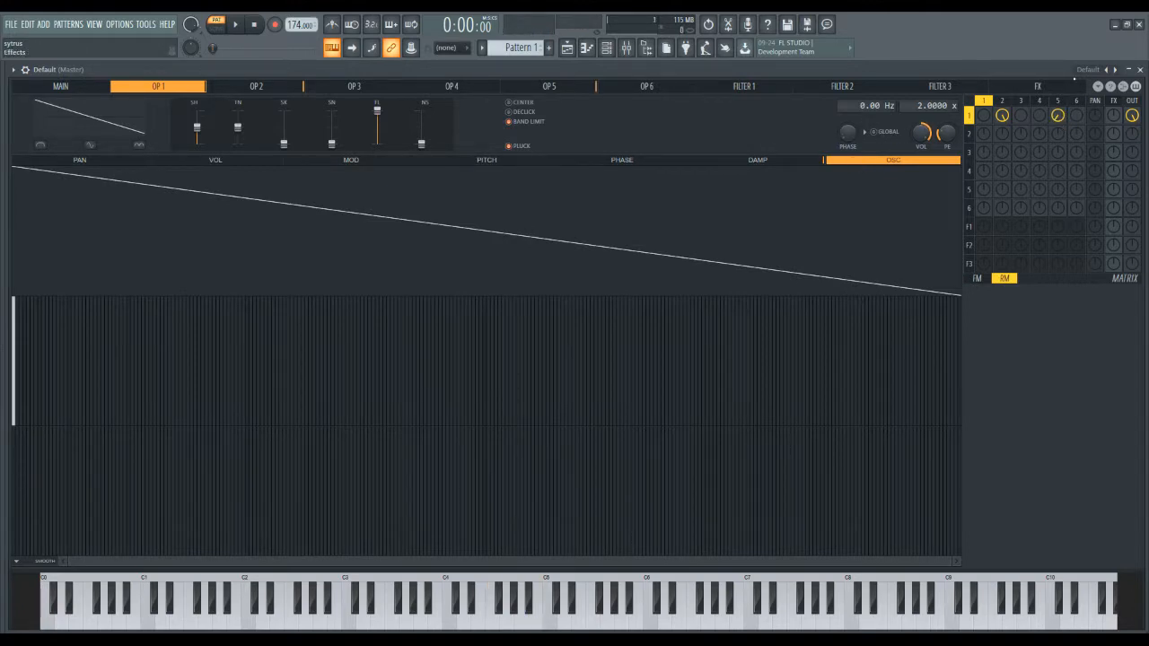
# Reload the Default preset and lower the master pitch to its minimum.
pyautogui.click(1106, 70)
pyautogui.click(81, 86)
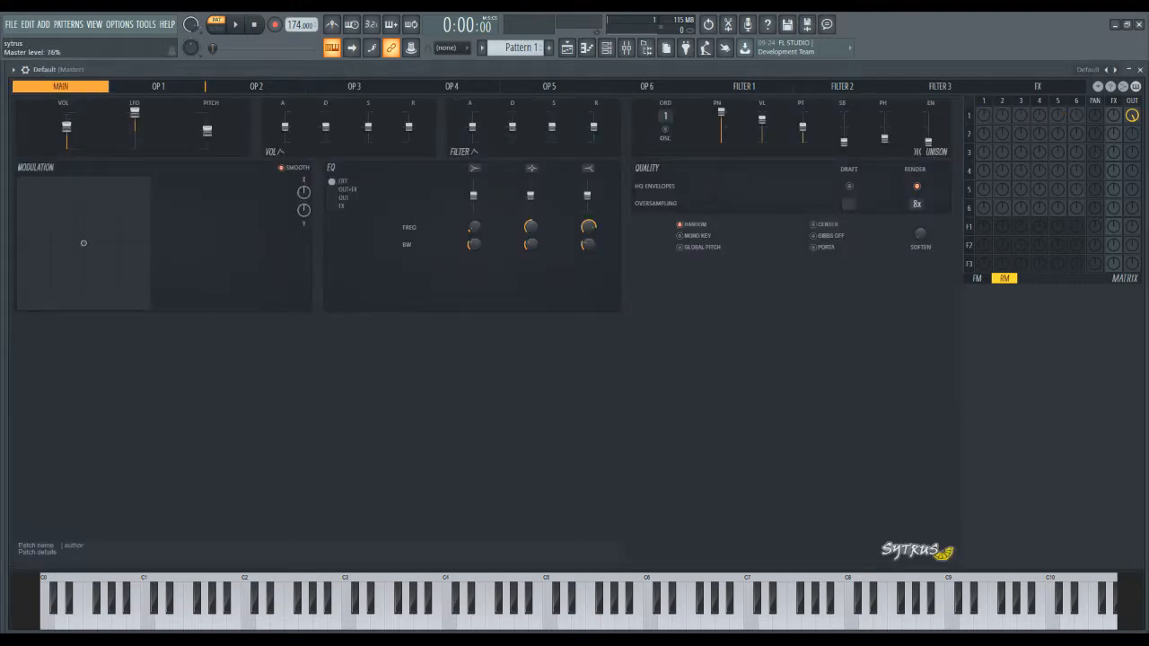
pyautogui.press('b')
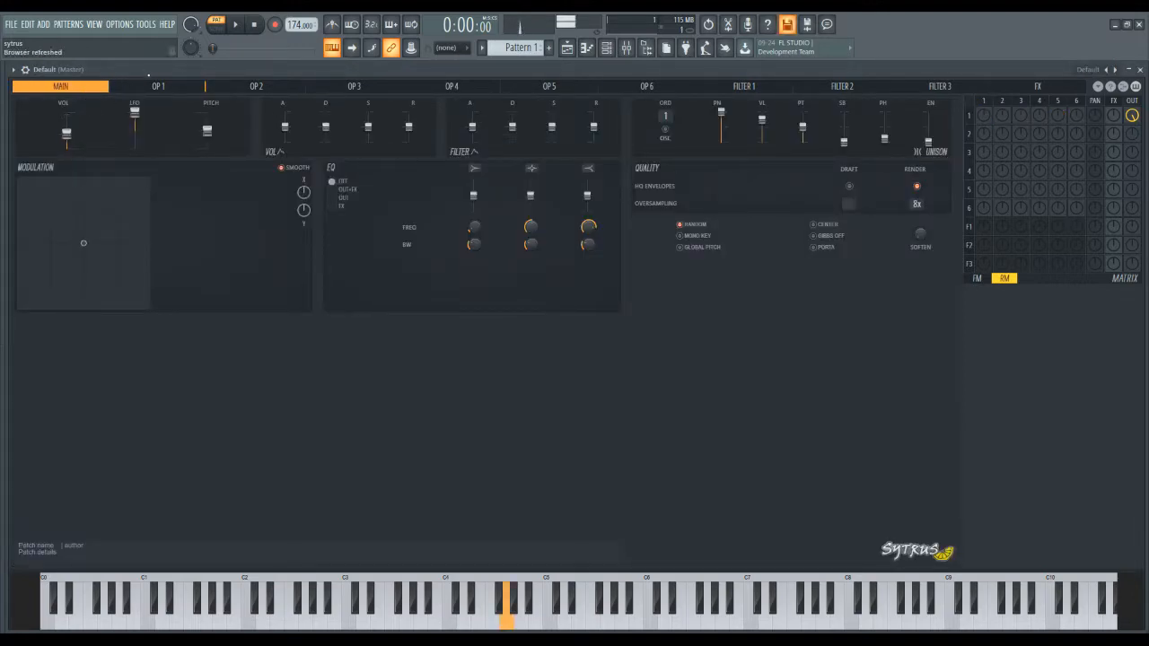
pyautogui.moveTo(207, 130); pyautogui.dragTo(205, 141)
# Draw a wavy curve of harmonic magnitudes across operator 1's full oscillator spectrum and audition a note.
pyautogui.click(163, 88)
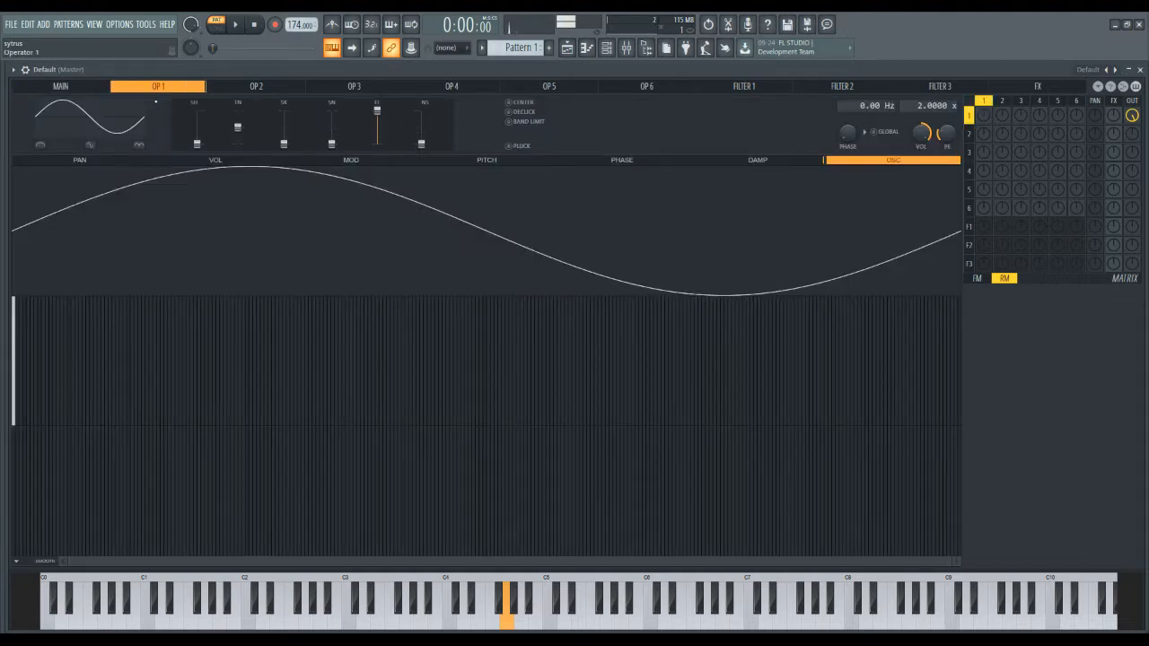
pyautogui.moveTo(27, 351)
pyautogui.mouseDown()
pyautogui.moveTo(82, 372)
pyautogui.moveTo(639, 398)
pyautogui.moveTo(1021, 385)
pyautogui.mouseUp()
pyautogui.press('z')
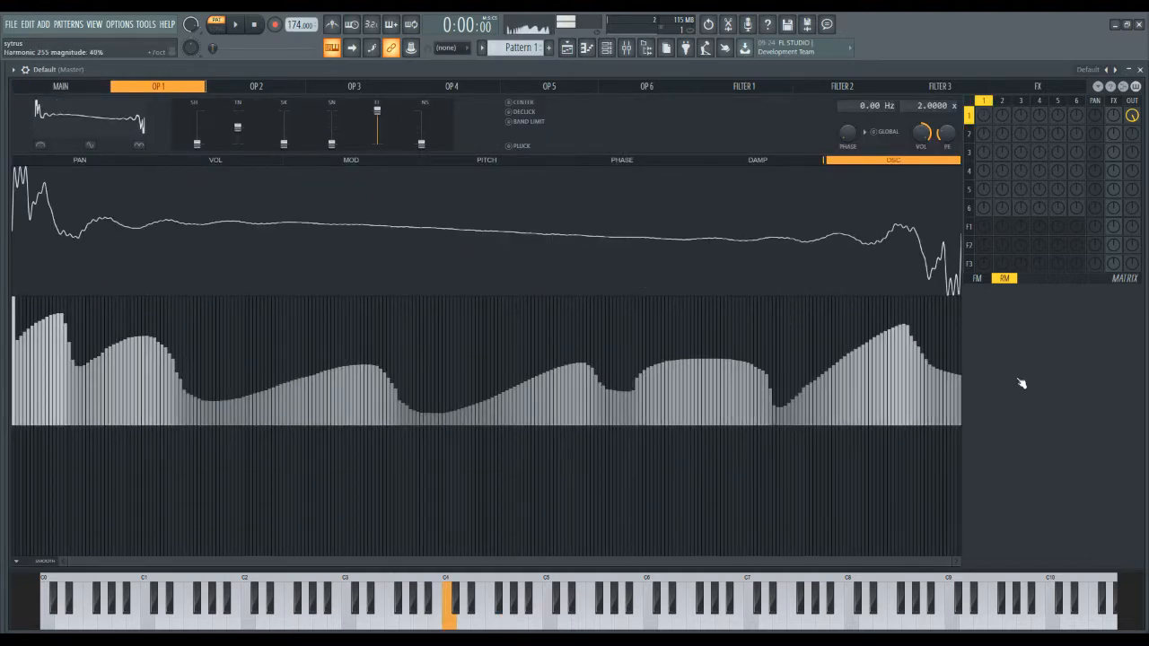
# Add frequency modulation from operator 2 to operator 1 and ring-modulation feedback on operator 2, and audition a note.
pyautogui.click(977, 279)
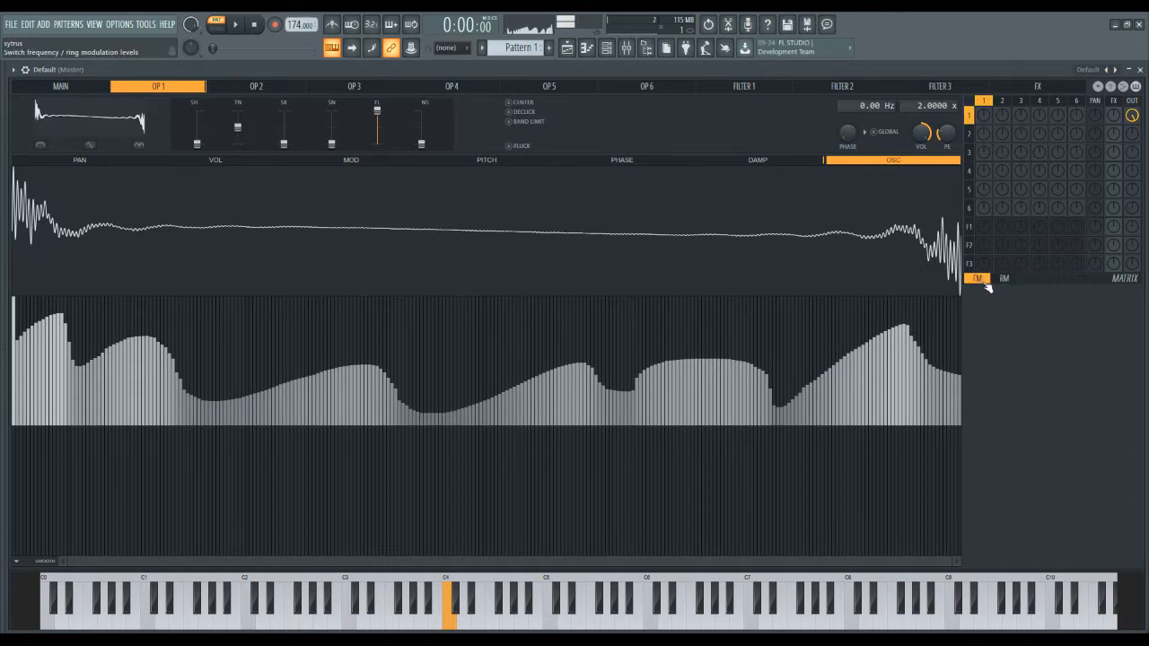
pyautogui.click(1002, 115)
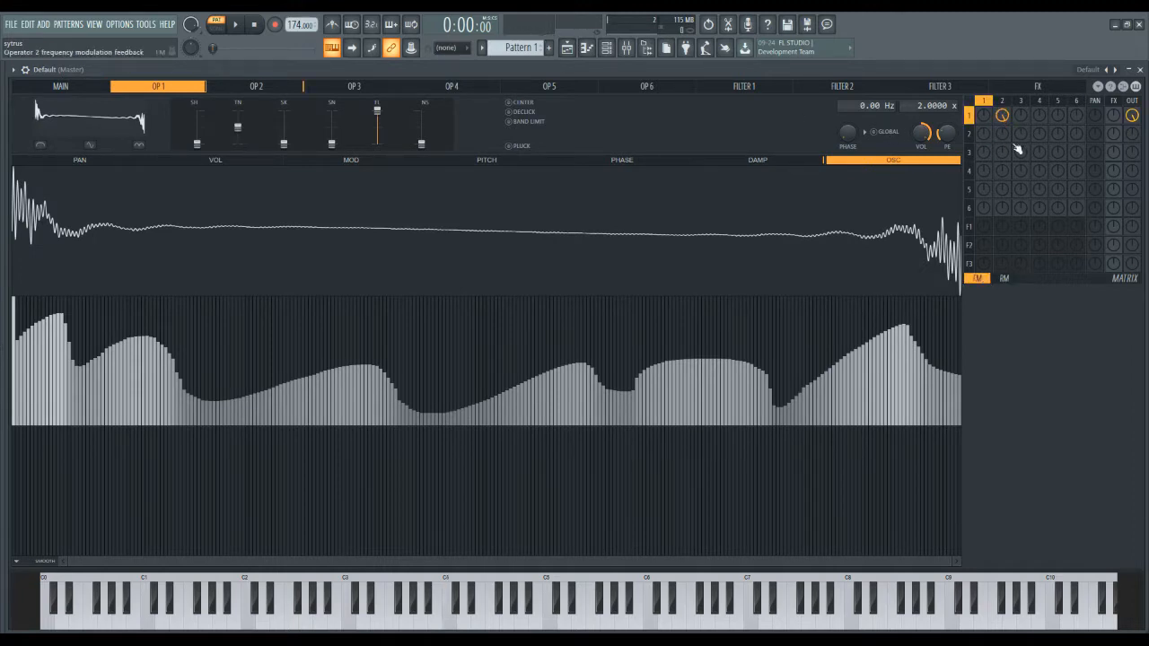
pyautogui.click(1004, 278)
pyautogui.click(1002, 133)
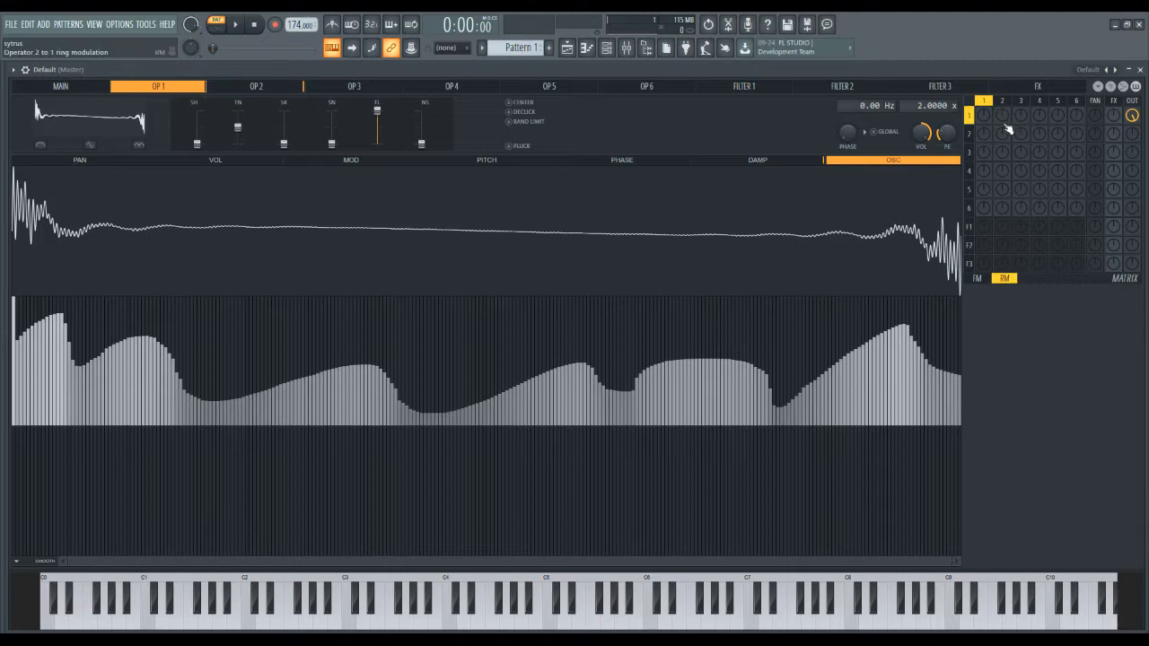
pyautogui.press('b')
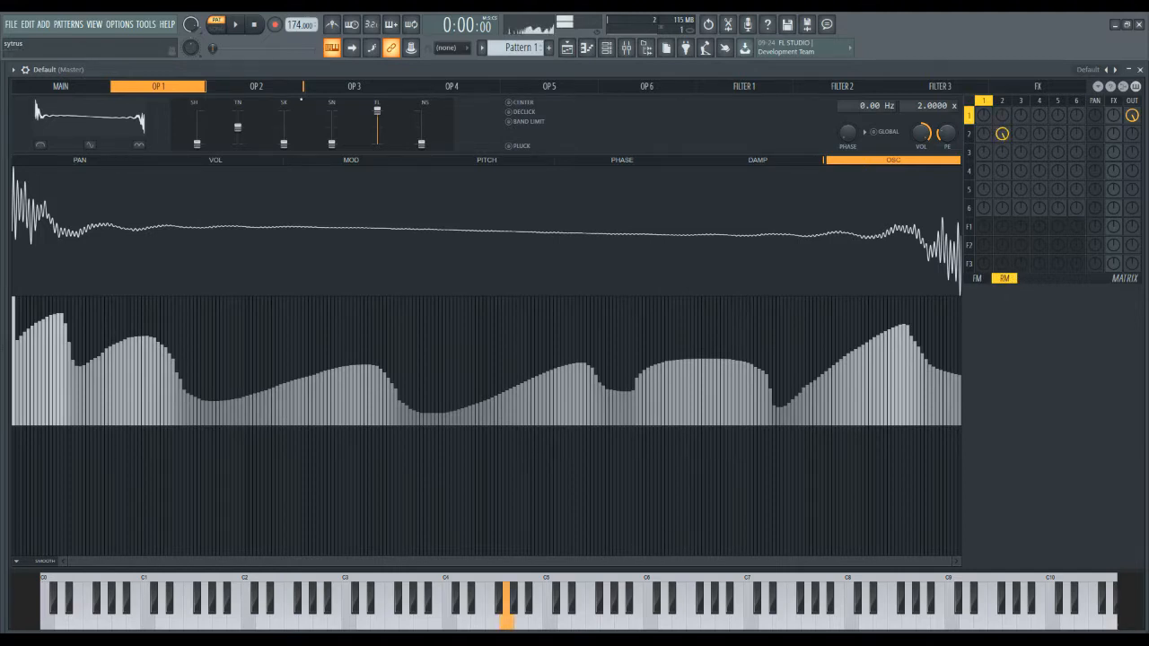
# Give operator 2 a positive half-sine waveform, ring-modulation feedback of about -41% and a frequency ratio of 1.0000.
pyautogui.click(255, 85)
pyautogui.click(39, 144)
pyautogui.click(90, 145)
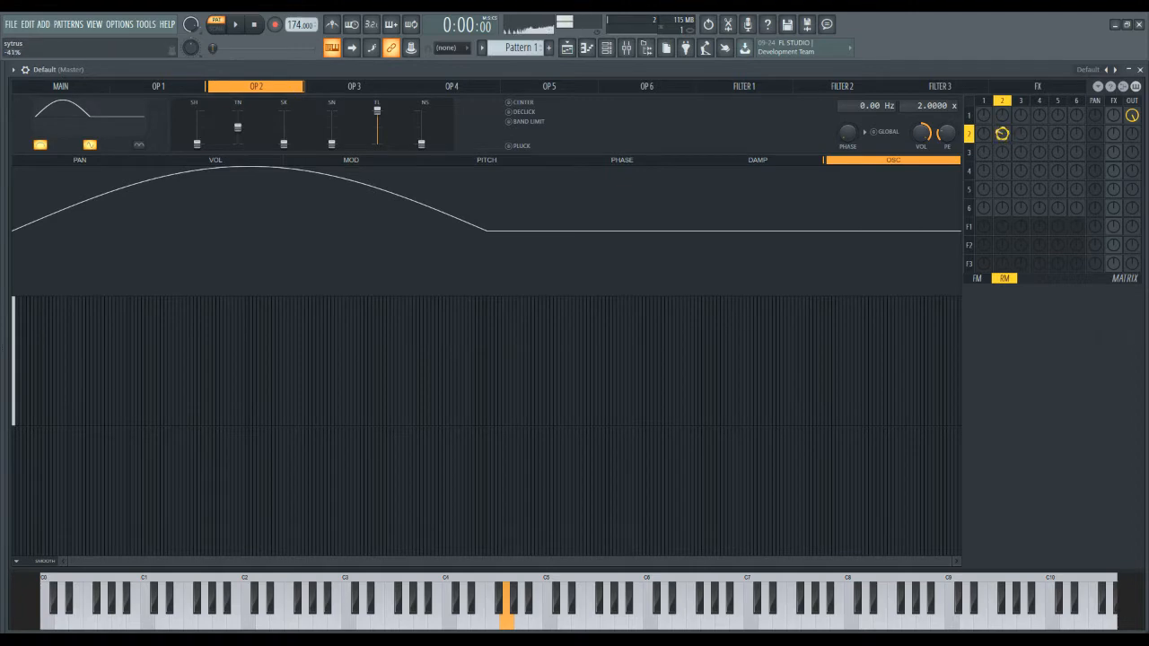
pyautogui.scroll(-1, 924, 105)
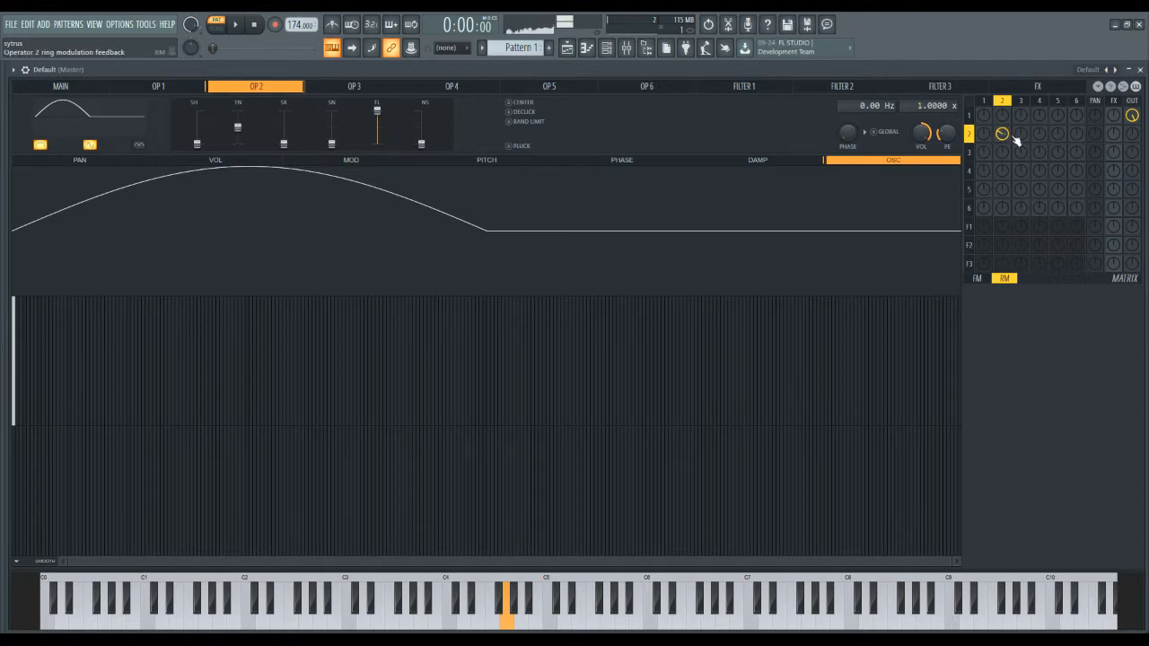
# Open the synthesizer's main settings page.
pyautogui.click(60, 85)
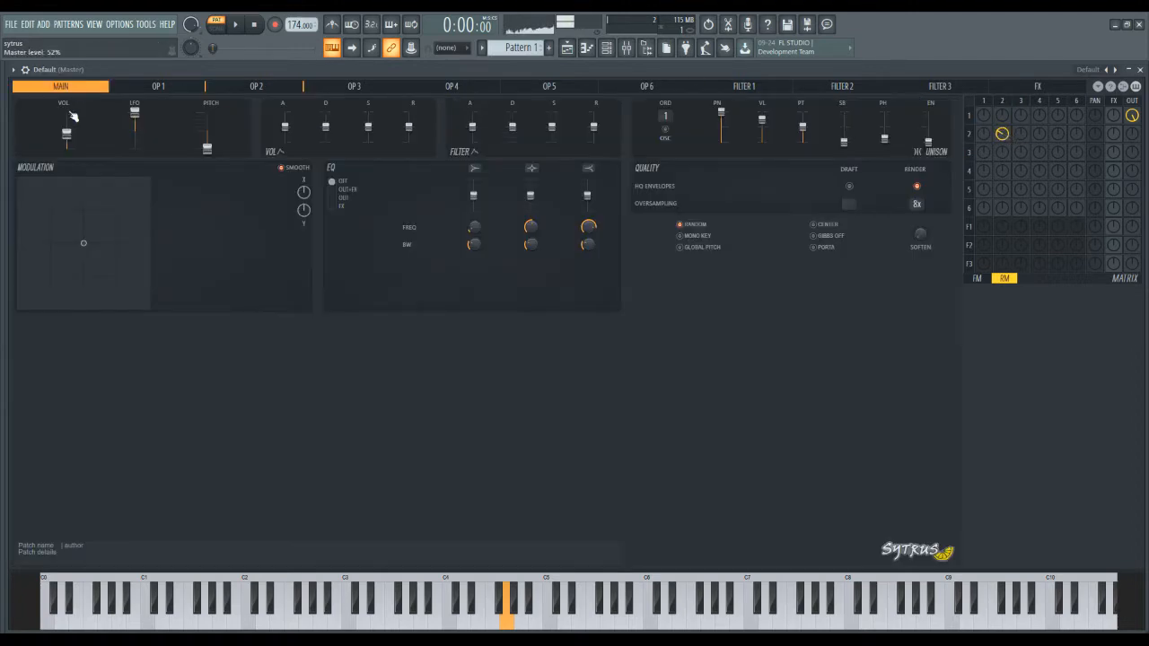